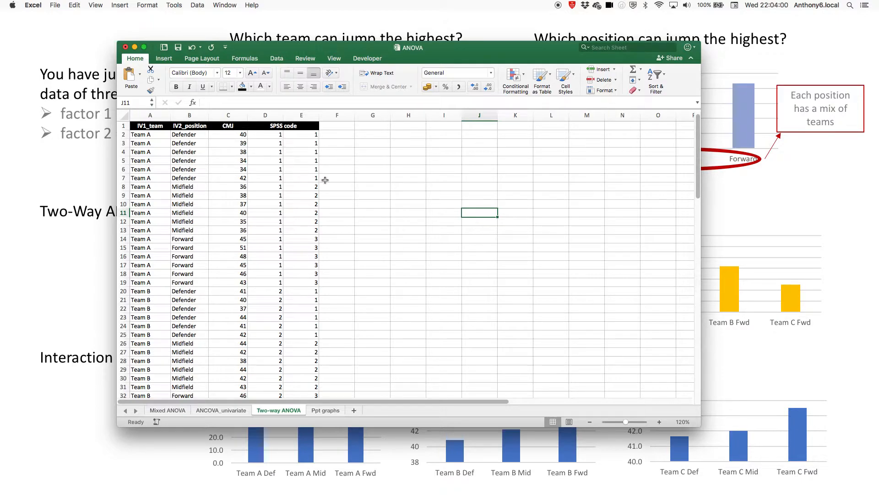
Step: Examine the jump data, group means and interaction charts on the Two-way ANOVA sheet
scroll(325, 180, "down", 17)
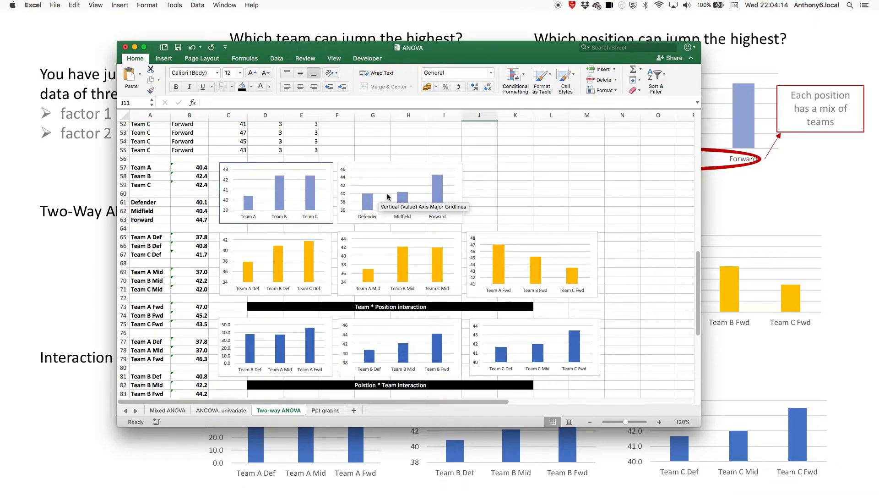
scroll(382, 196, "down", 3)
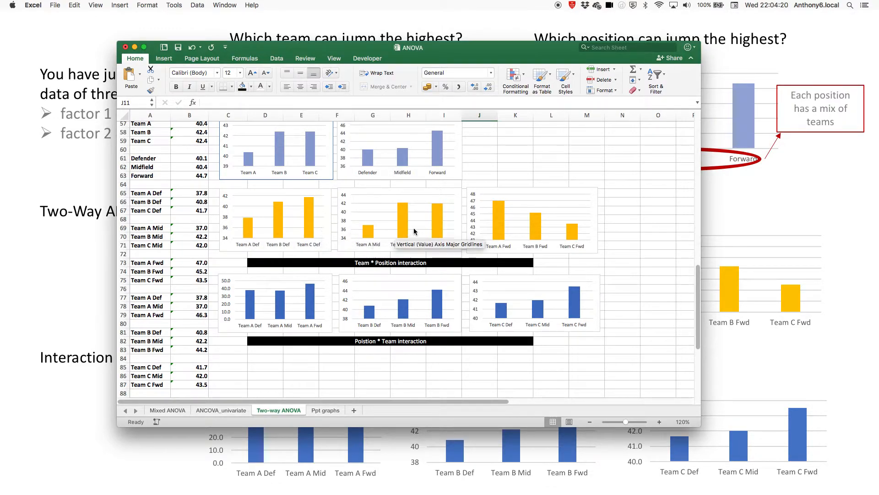
scroll(561, 231, "down", 3)
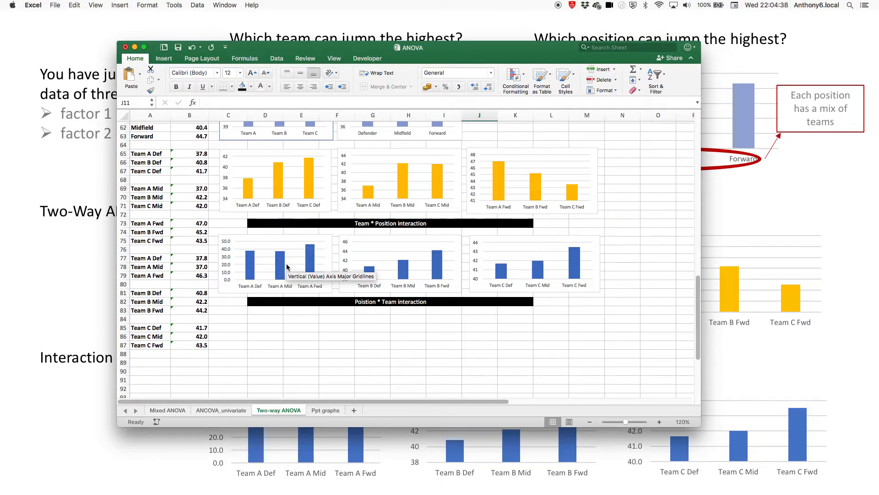
Step: Switch to the SPSS data editor with the Two-way ANOVA dataset and start a Univariate general linear model analysis
key("ctrl+Up")
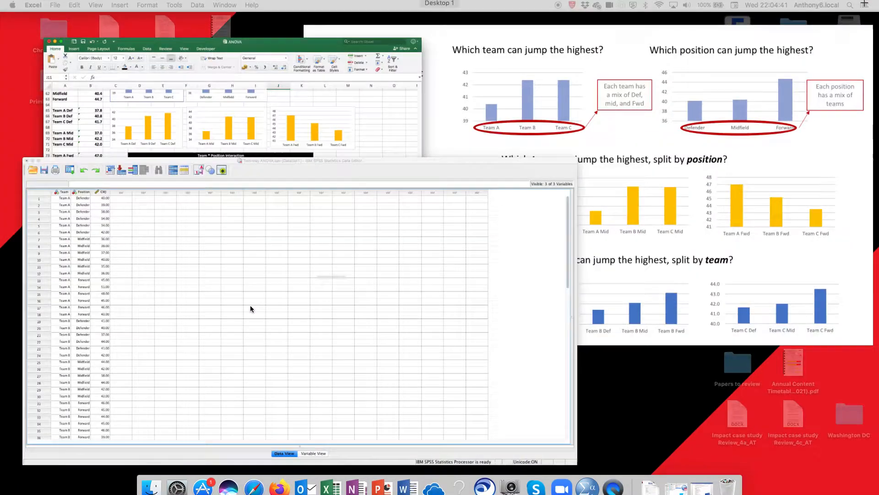
left_click(251, 305)
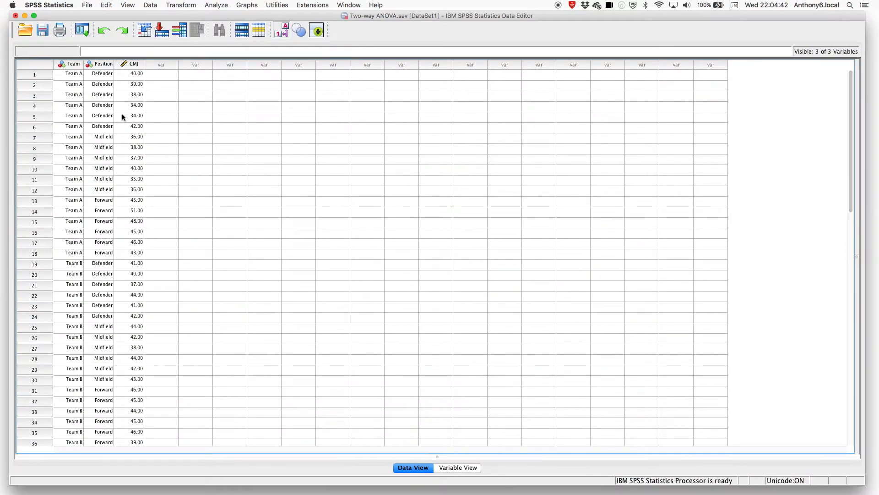
left_click(220, 6)
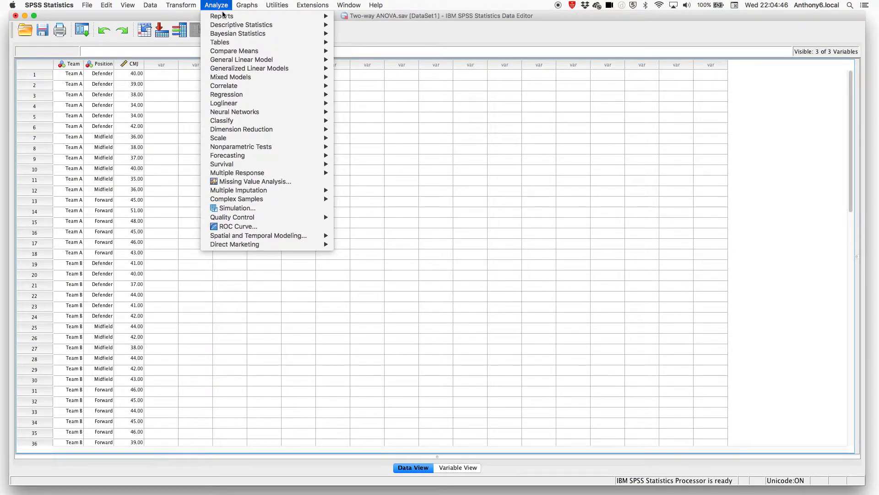
mouse_move(230, 64)
left_click(362, 60)
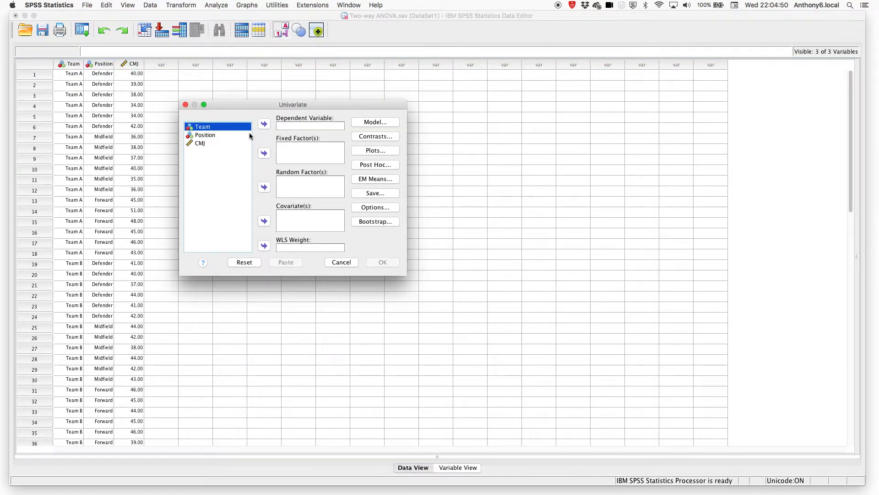
Step: Assign CMJ as the dependent variable and Team and Position as the fixed factors
left_click(200, 144)
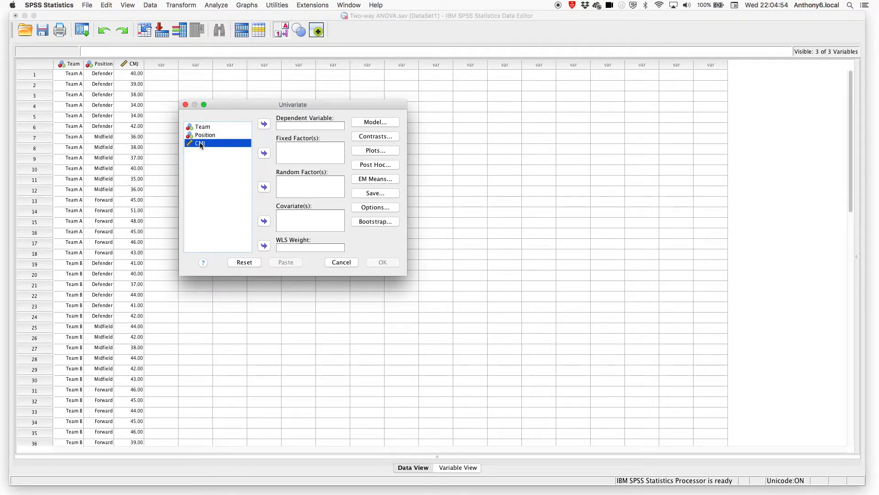
left_click(264, 124)
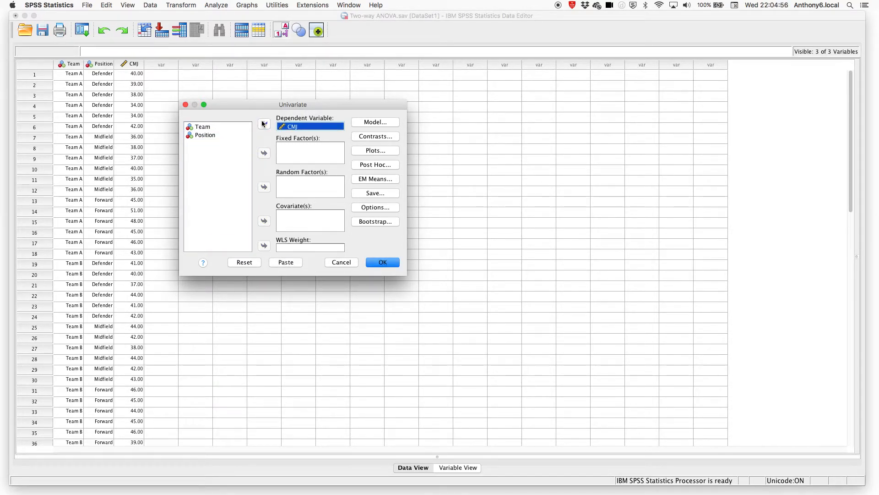
left_click(210, 129)
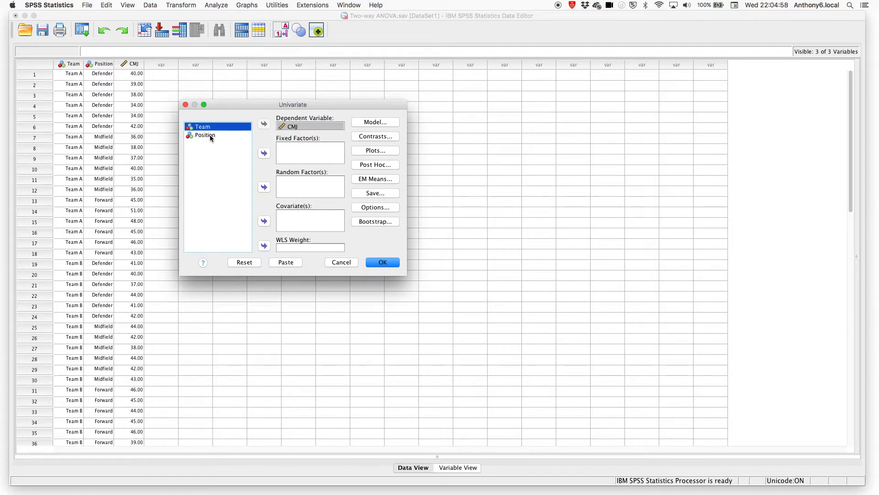
left_click(210, 135, "shift")
left_click(264, 153)
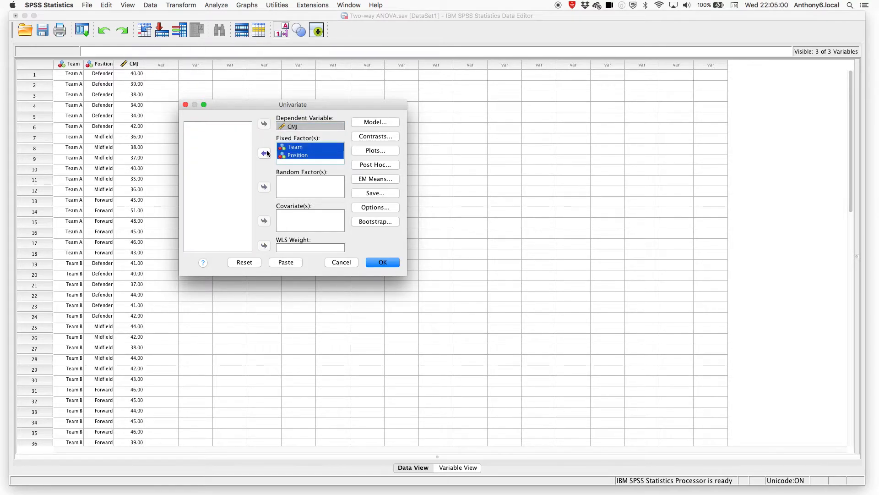
Step: Add a Position*Team profile plot with Position on the horizontal axis and Team as separate lines
left_click(381, 151)
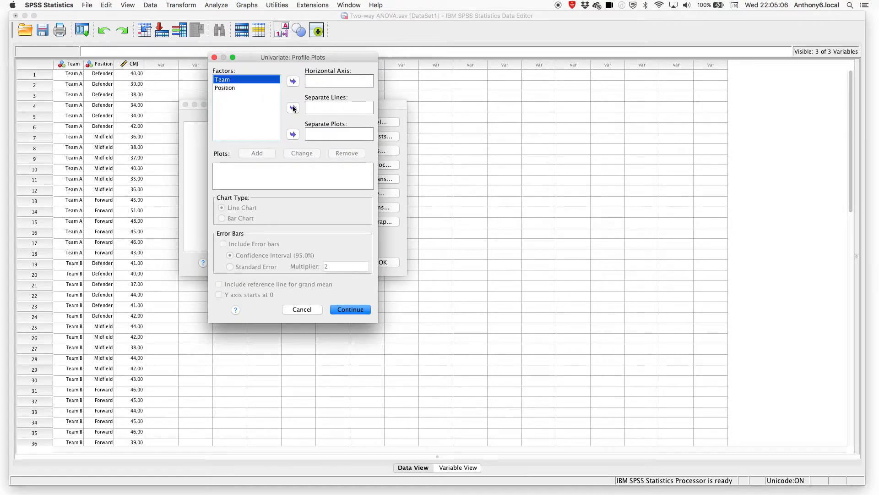
left_click(293, 108)
left_click(236, 88)
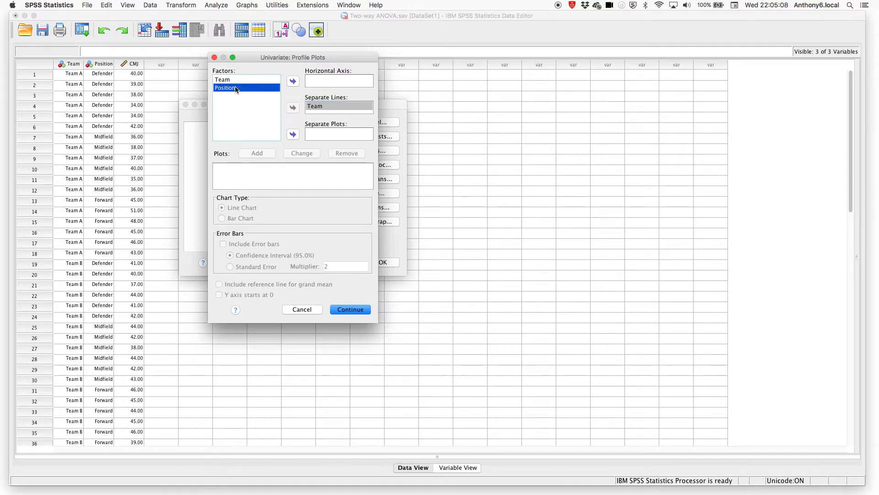
left_click(293, 81)
left_click(256, 153)
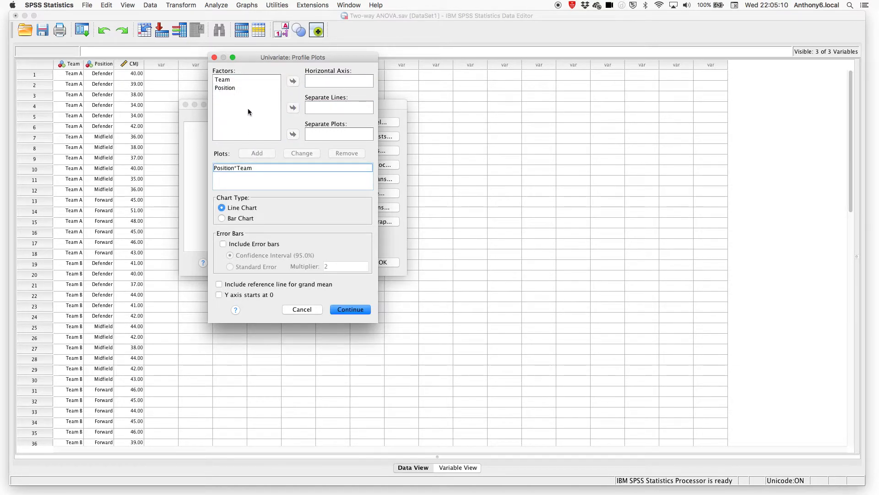
Step: Add a Team*Position profile plot with Team on the horizontal axis and Position as separate lines, and accept the plots
left_click(231, 88)
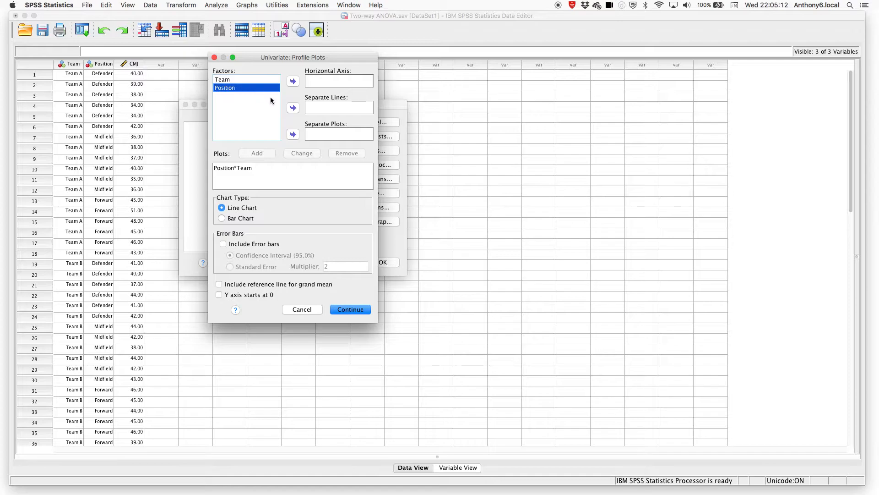
left_click(293, 108)
left_click(231, 80)
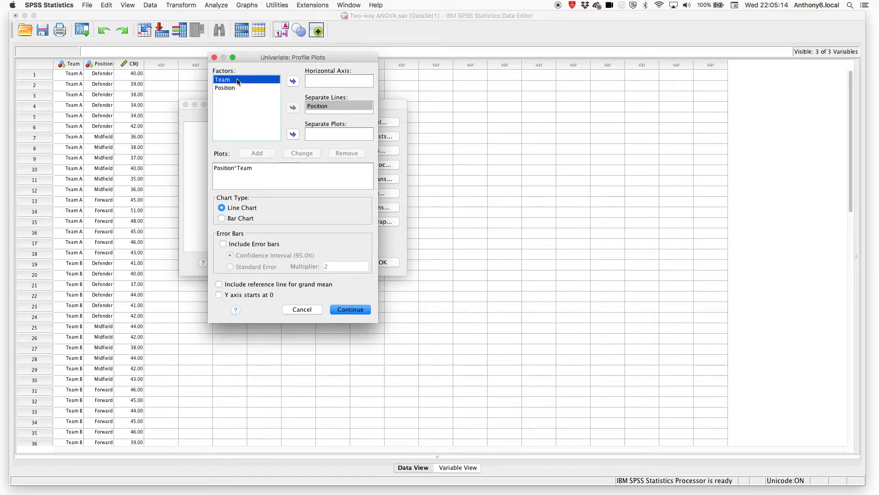
left_click(293, 81)
left_click(260, 153)
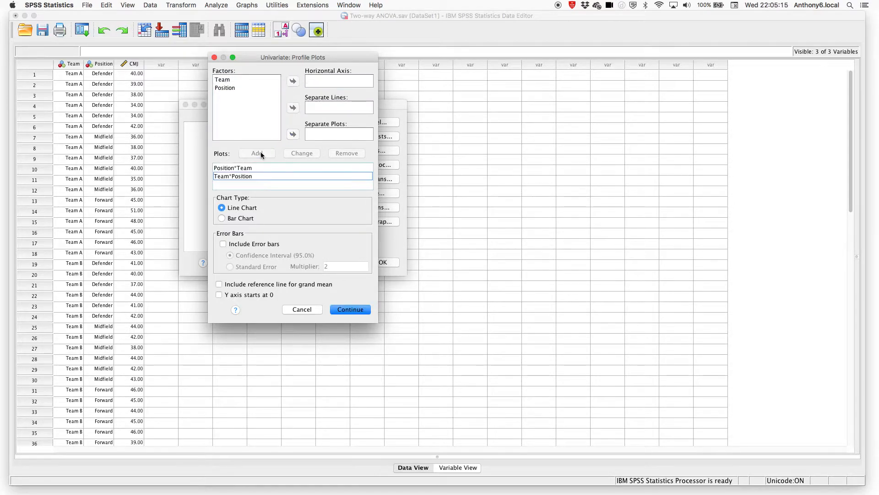
left_click(356, 310)
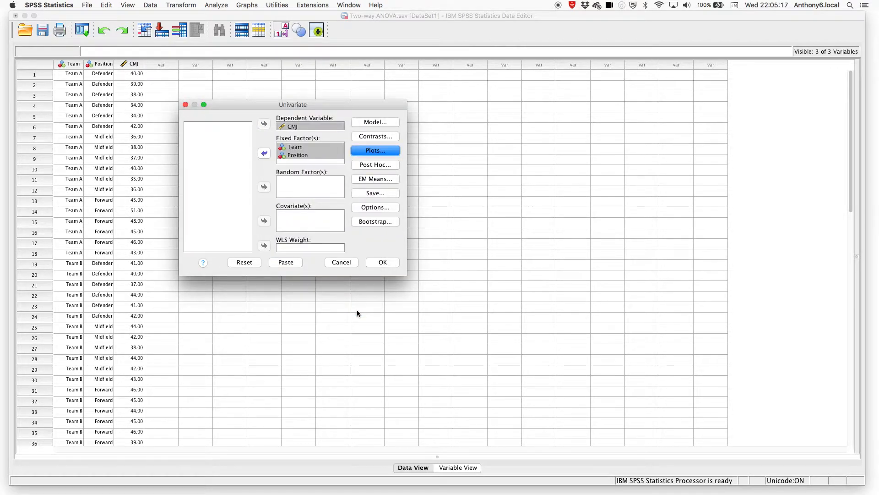
Step: Set the estimated marginal means to display for Team, Position and Team*Position
left_click(374, 180)
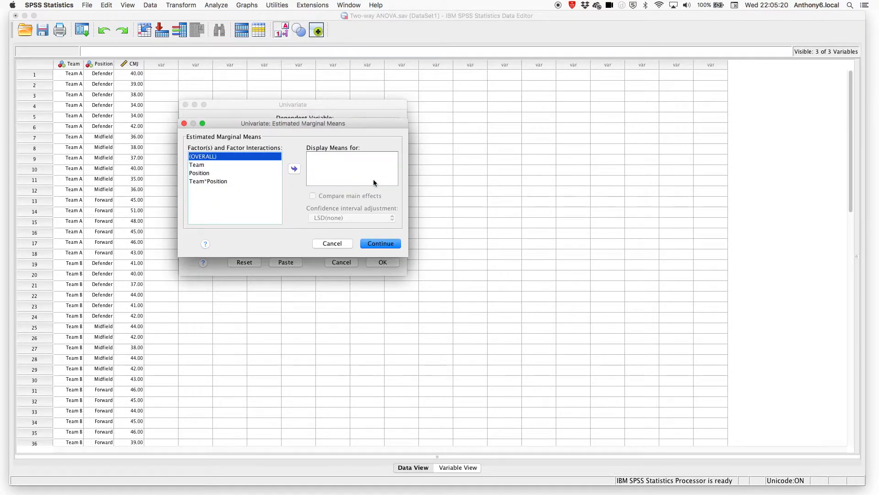
left_click(198, 166)
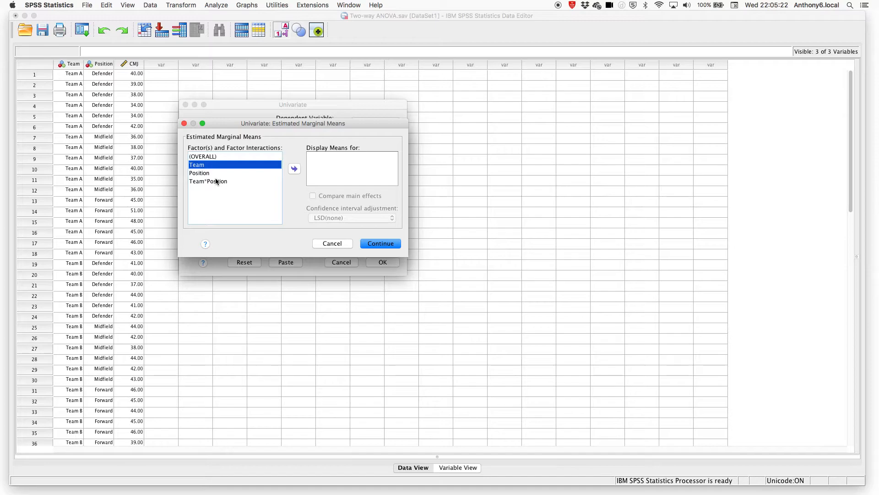
left_click(209, 174)
left_click(236, 165)
left_click(294, 169)
left_click(217, 175)
left_click(294, 169)
left_click(246, 180)
left_click(294, 170)
Step: Enable the comparison of main effects with the Bonferroni confidence interval adjustment and accept the marginal means settings
left_click(312, 195)
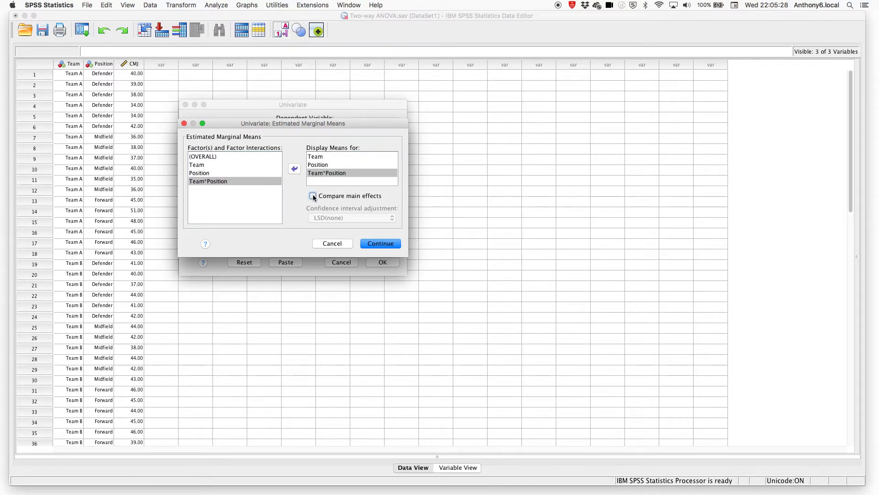
left_click(390, 218)
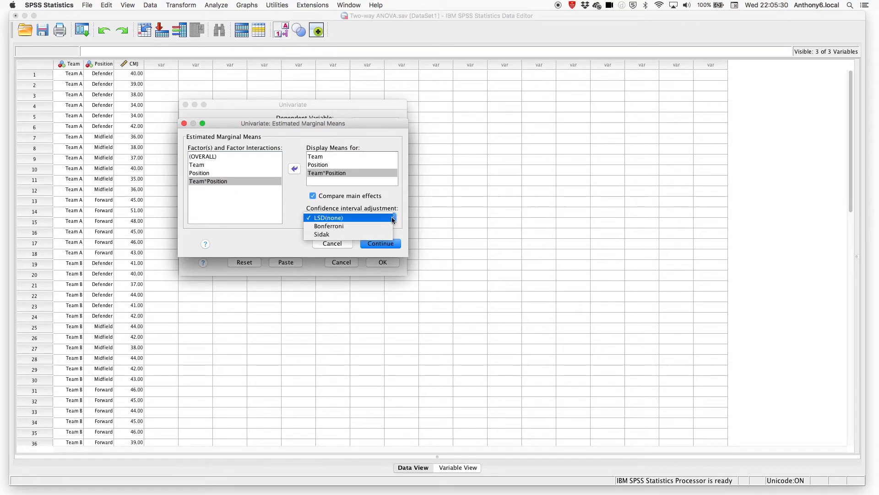
left_click(352, 227)
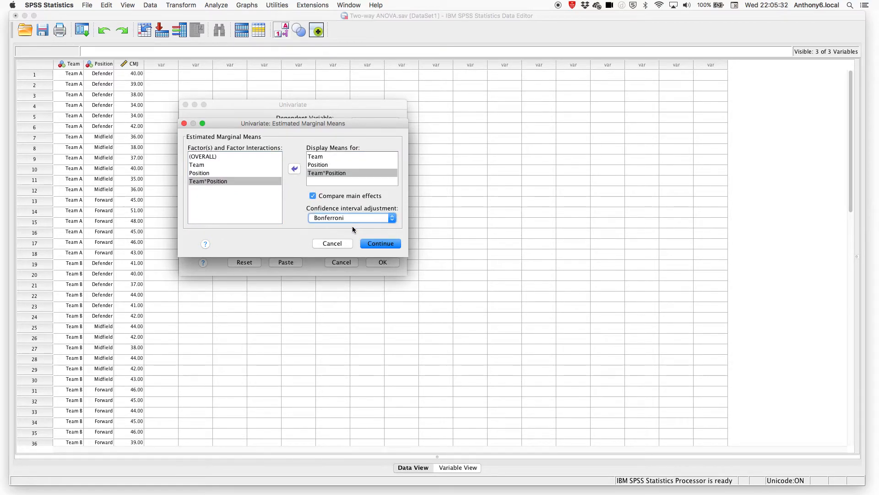
left_click(381, 243)
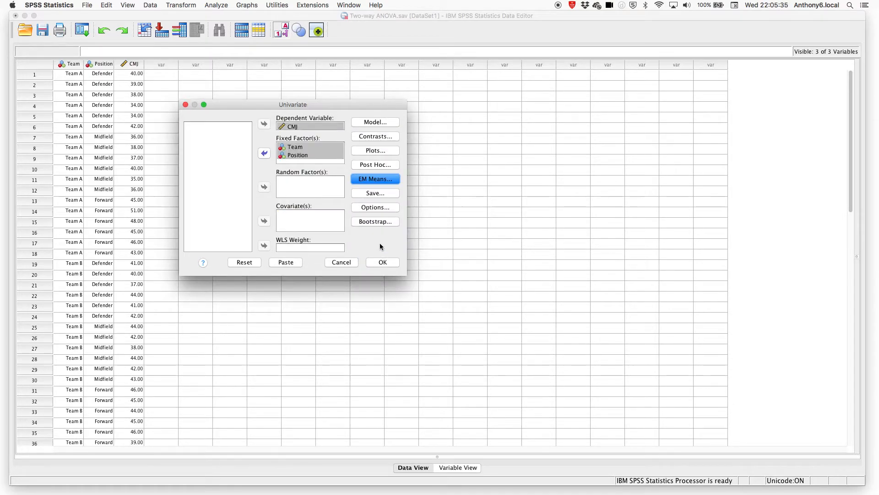
Step: Enable homogeneity tests in the Univariate options and paste the analysis into a syntax file
left_click(376, 207)
left_click(319, 88)
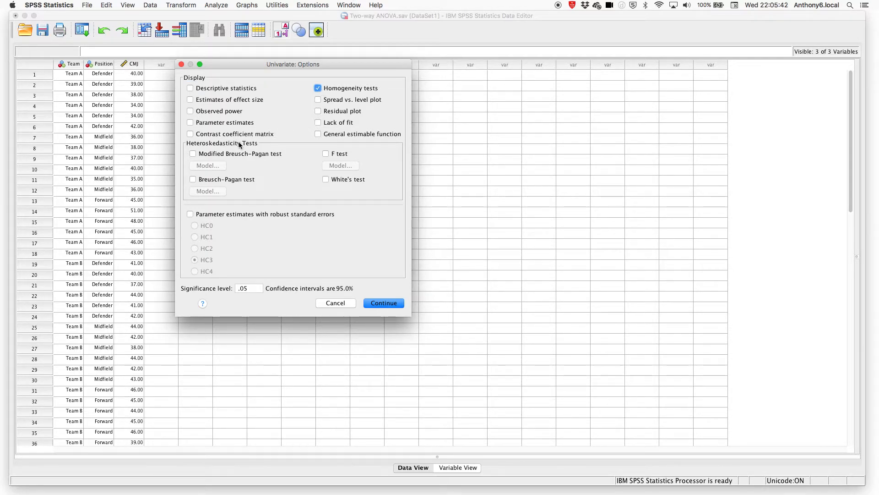
left_click(381, 303)
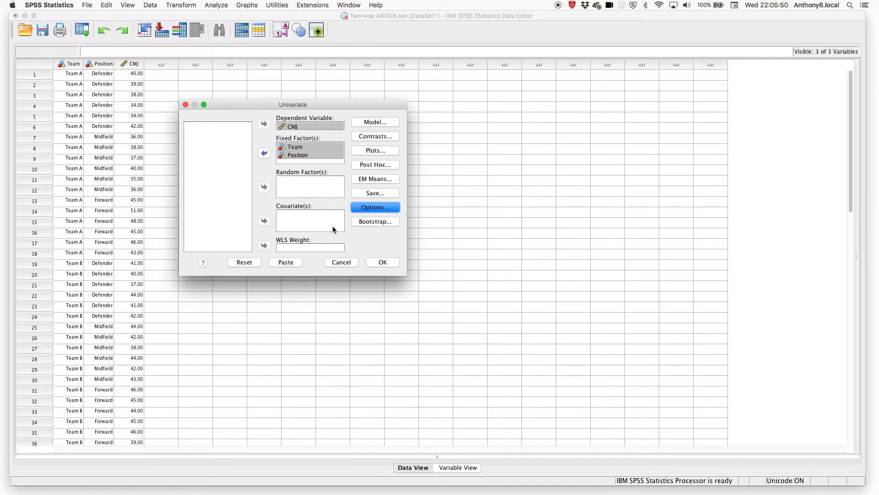
left_click(291, 264)
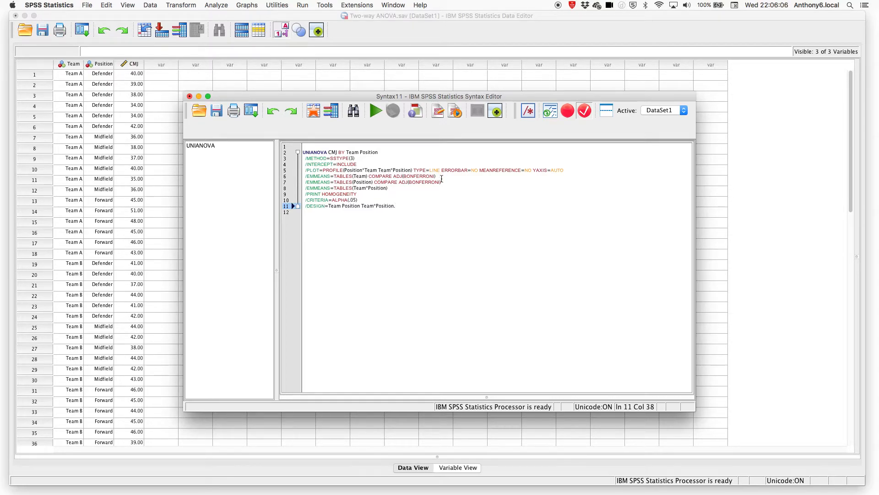
Step: Copy COMPARE ADJ(BONFERRONI) onto the end of the Team*Position EMMEANS line and insert (Team) after COMPARE
left_click_drag(443, 182, 376, 183)
key("super+c")
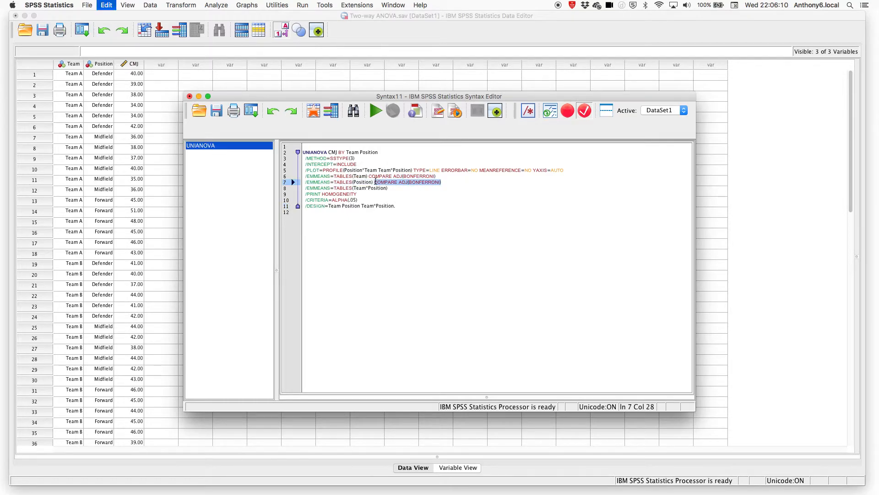
left_click(392, 188)
key("super+v")
left_click(412, 188)
type("(T")
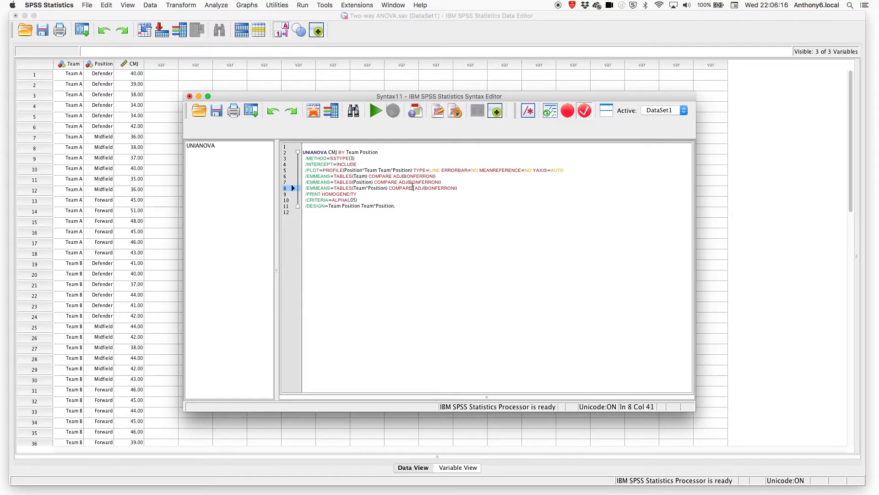
type("Team)")
Step: Duplicate the Team*Position EMMEANS line directly below and change the copy's compared factor to (Position)
left_click_drag(476, 187, 306, 189)
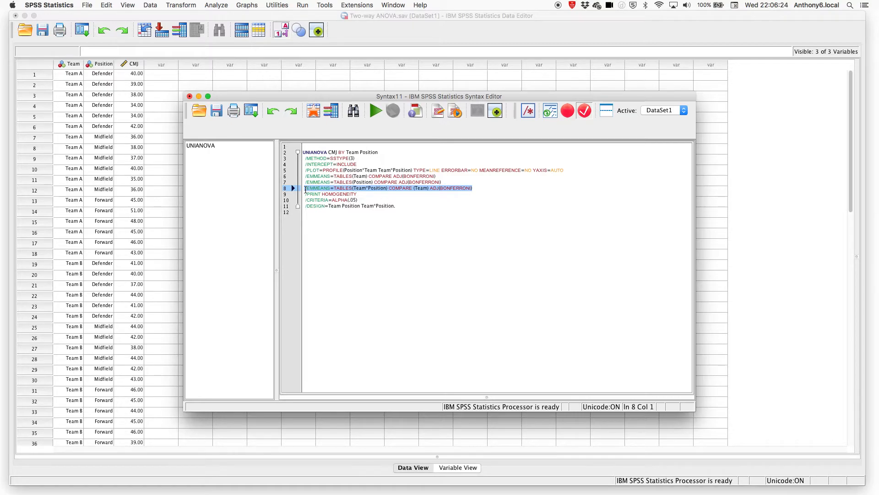
left_click(490, 189)
key("Return")
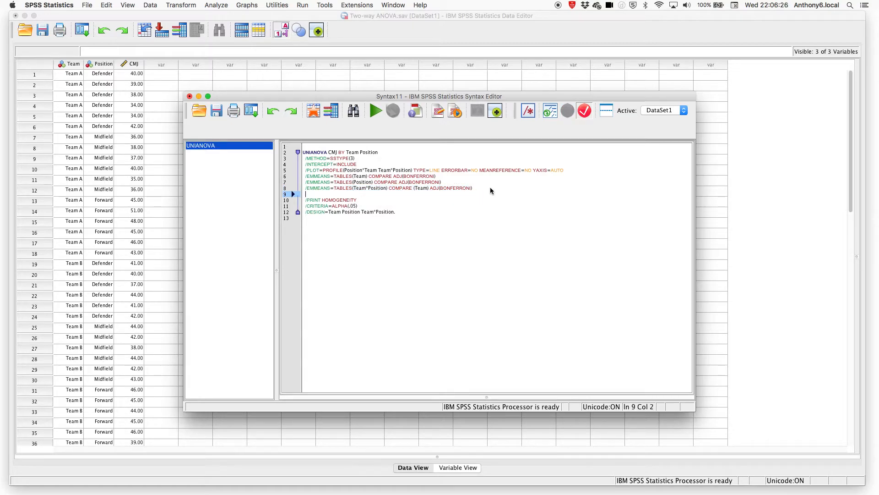
key("super+v")
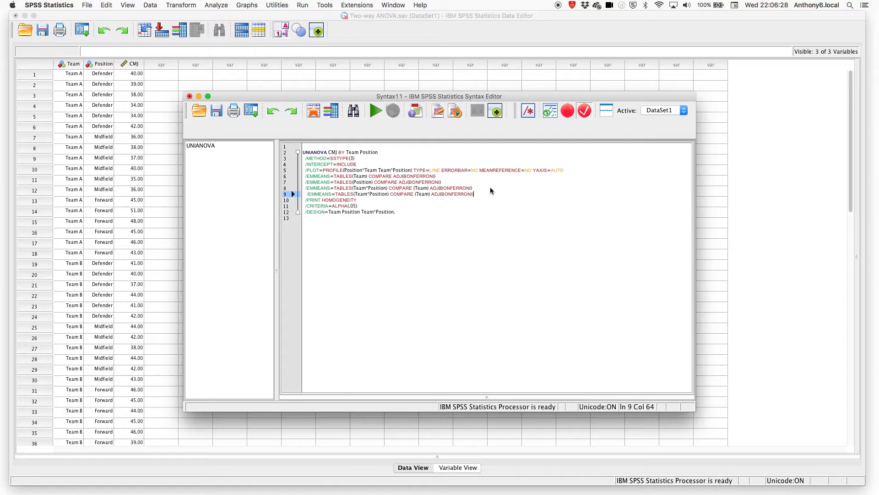
left_click_drag(429, 194, 417, 194)
type("Position")
Step: Reorder the interaction in the duplicated EMMEANS line's TABLES to Position*Team
left_click_drag(370, 193, 356, 194)
key("BackSpace")
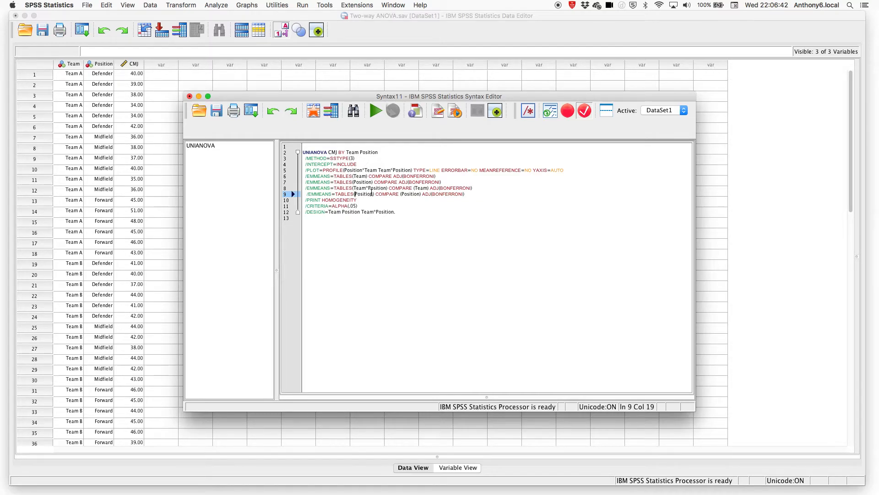
left_click(373, 194)
type("*Team")
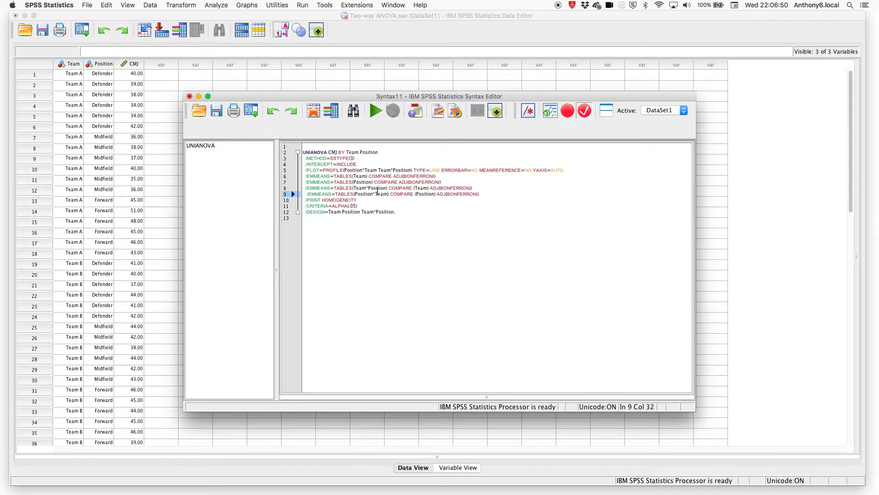
Step: Run the complete UNIANOVA syntax block
left_click_drag(401, 208, 303, 152)
left_click(375, 111)
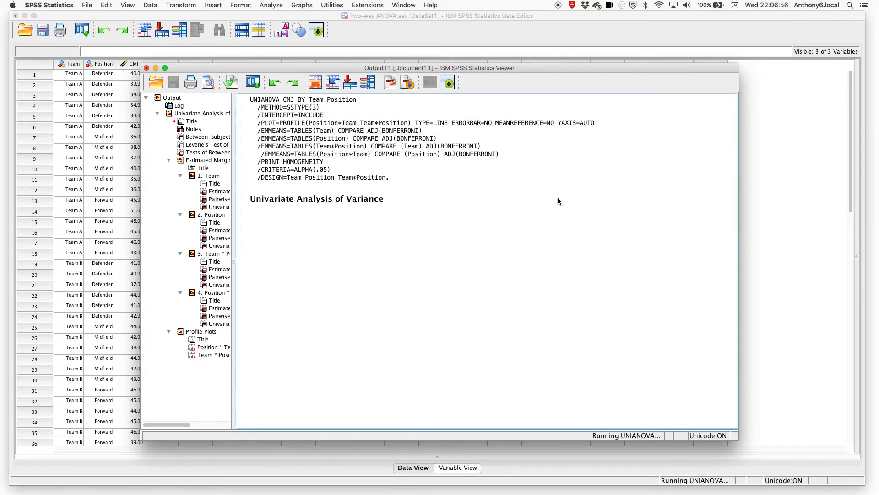
Step: Examine Levene's test and the Tests of Between-Subjects Effects for Team, Position and their interaction
left_click_drag(733, 353, 732, 132)
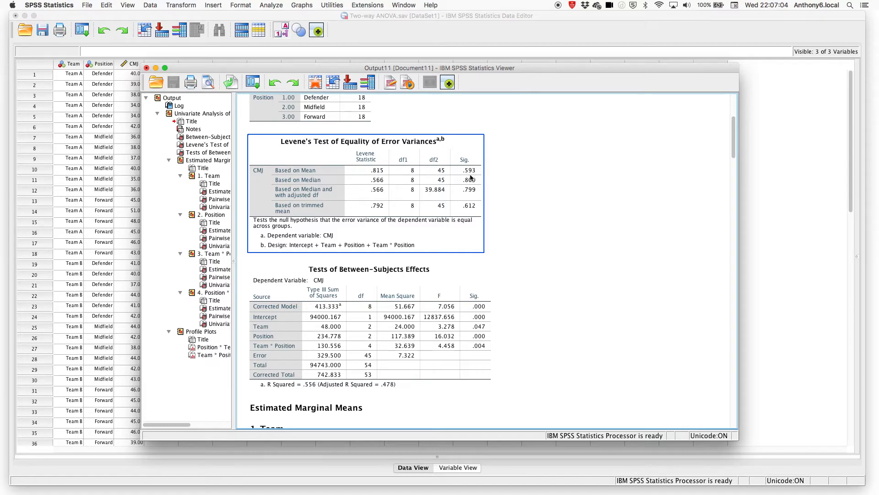
left_click_drag(734, 129, 734, 148)
left_click(374, 131)
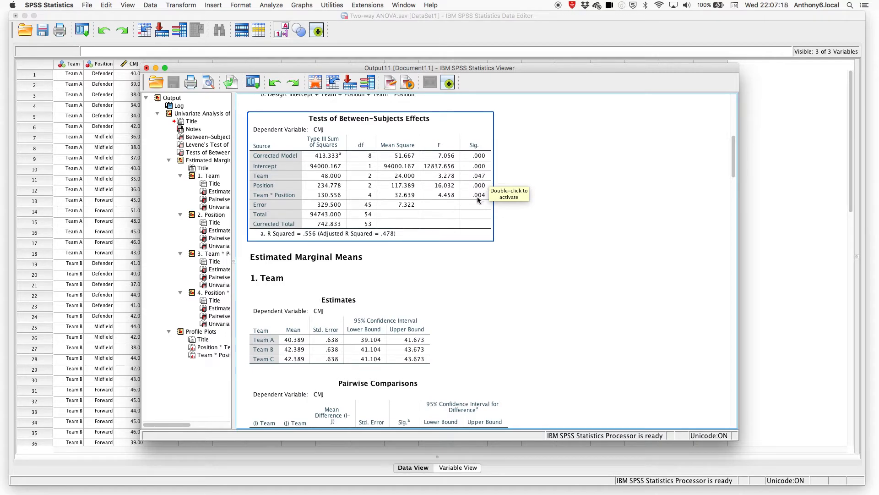
left_click(542, 183)
left_click_drag(735, 144, 734, 169)
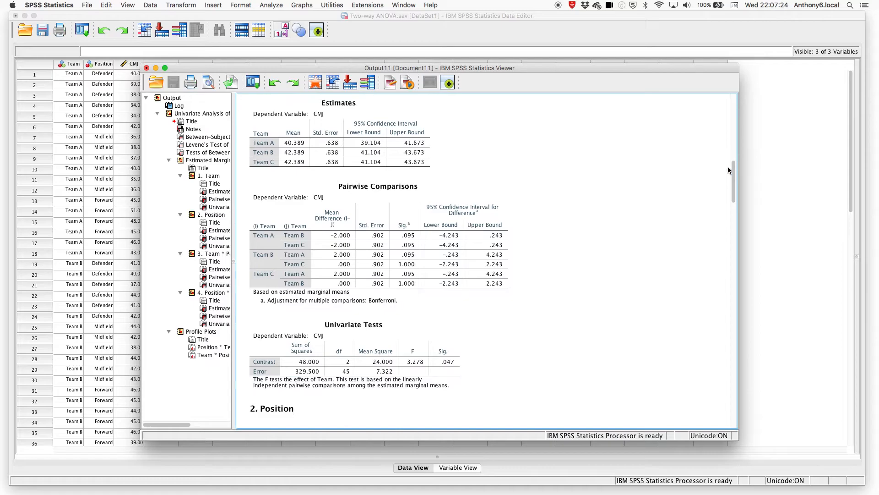
Step: Switch to the ANOVA workbook in Excel and arrange it beside the SPSS output so both stay readable
key("ctrl+Up")
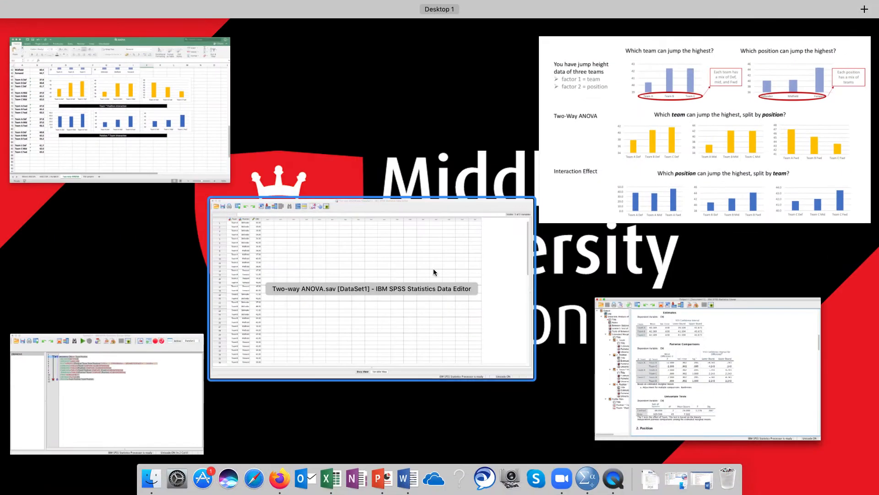
left_click(173, 153)
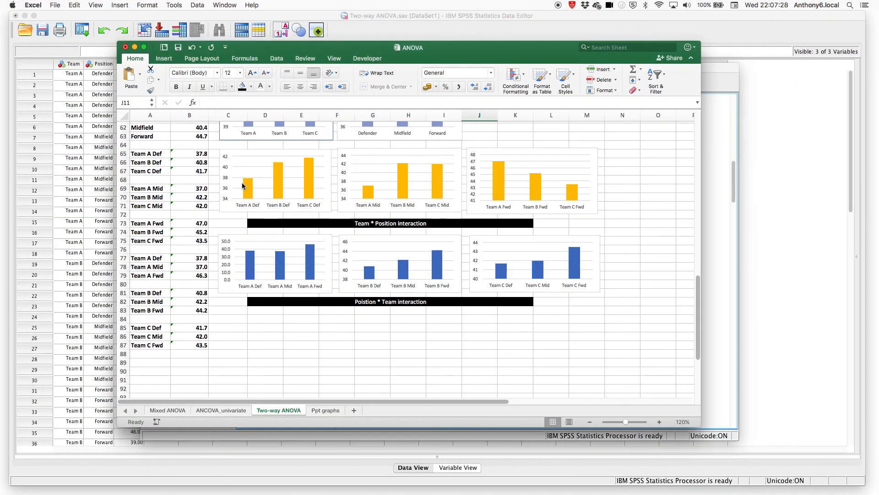
left_click(713, 128)
left_click_drag(458, 47, 370, 44)
left_click(625, 82)
left_click_drag(474, 46, 559, 52)
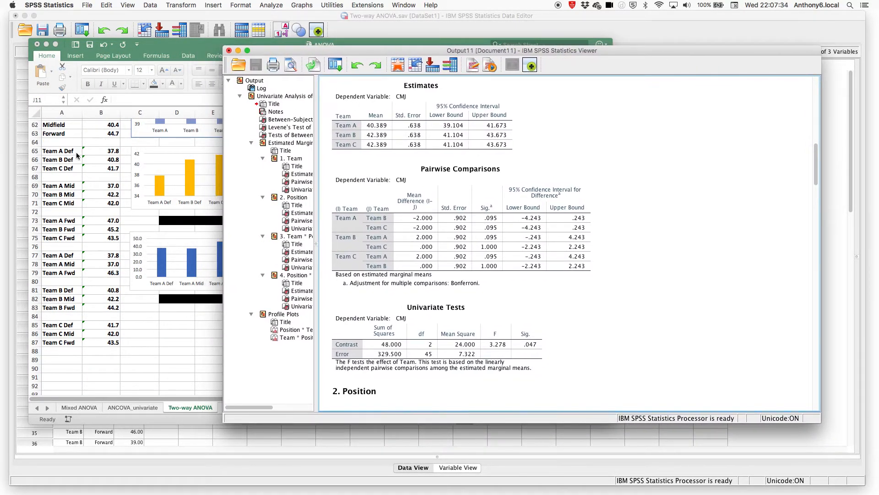
Step: Compare the workbook's Team A, B and C means with the Team estimates and pairwise comparisons in the output
scroll(77, 158, "up", 4)
left_click(405, 127)
left_click(407, 186)
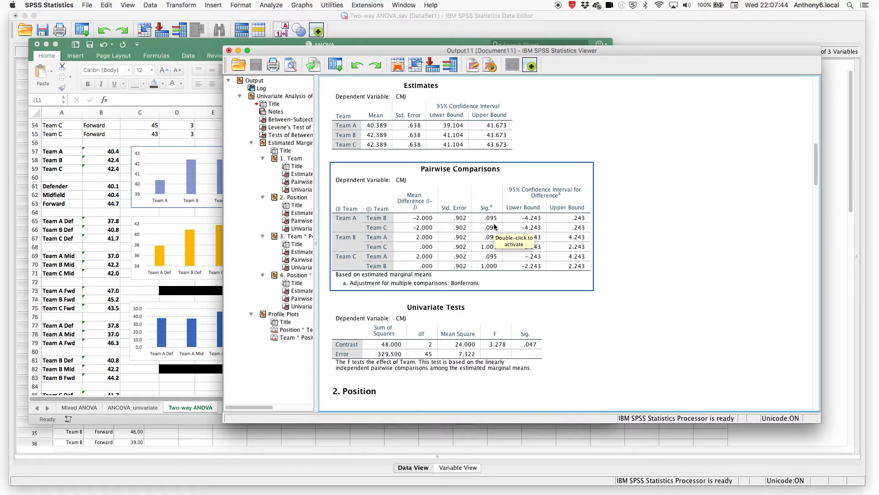
Step: Check the Team row of the between-subjects effects against the Bonferroni-adjusted Team pairwise comparisons
left_click_drag(817, 167, 813, 131)
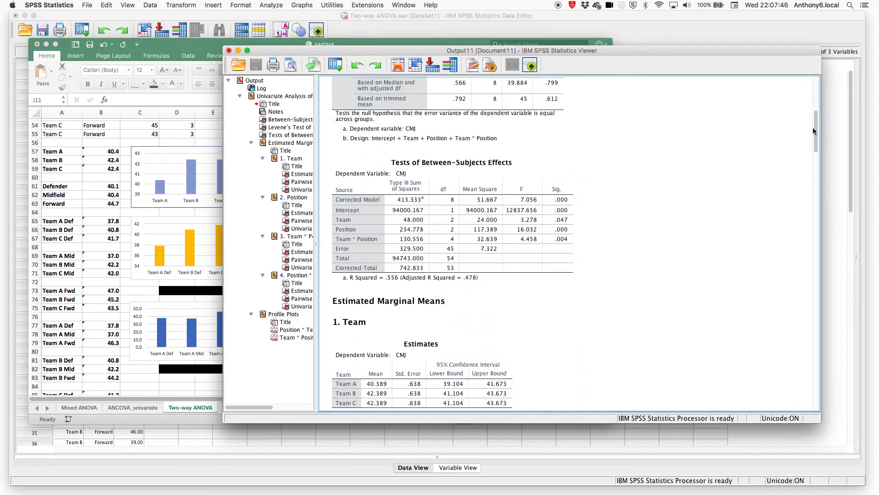
left_click(480, 177)
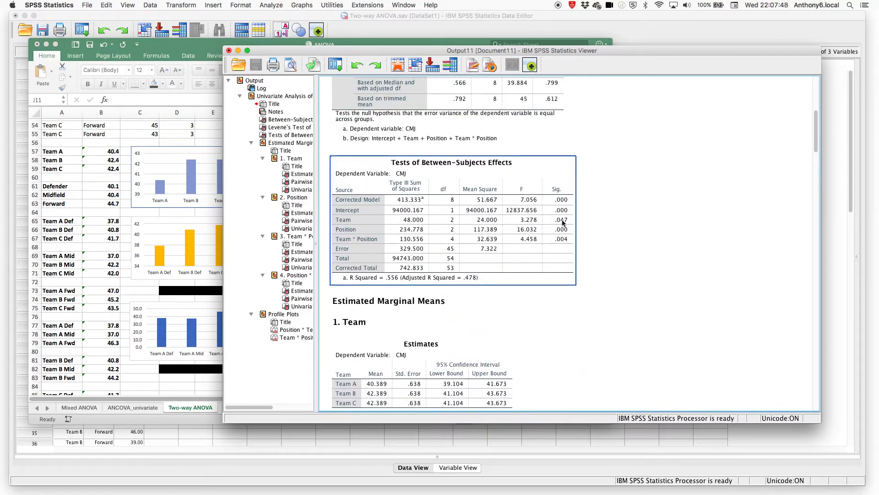
left_click(795, 152)
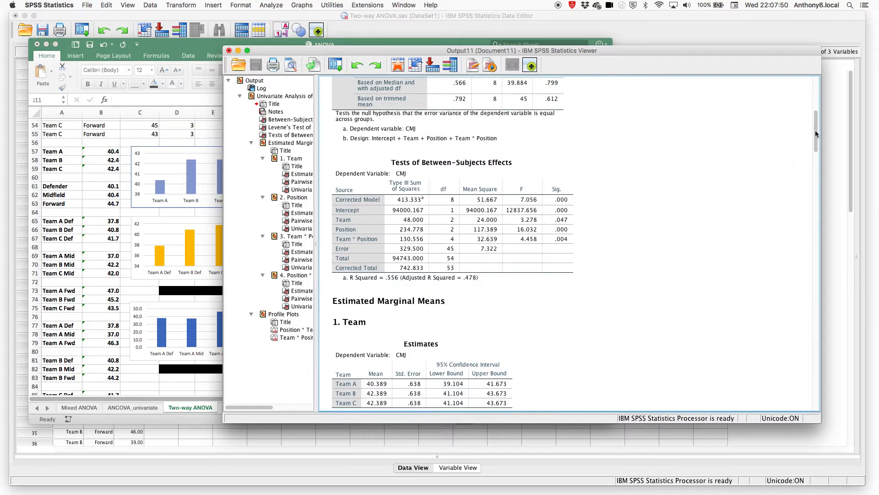
left_click_drag(815, 134, 814, 173)
left_click(539, 182)
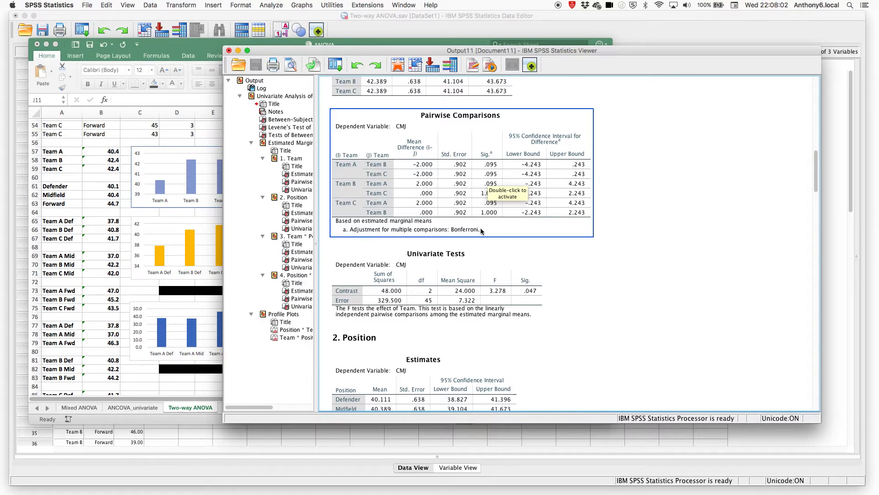
left_click(640, 213)
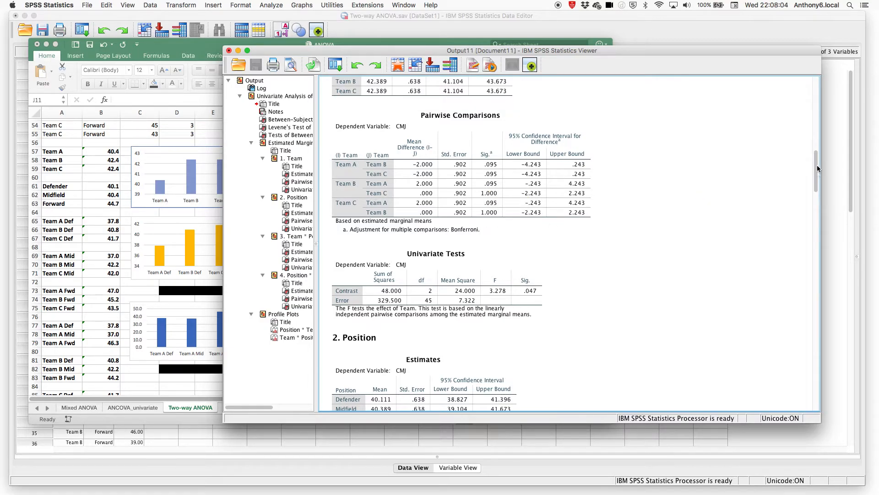
left_click(542, 209)
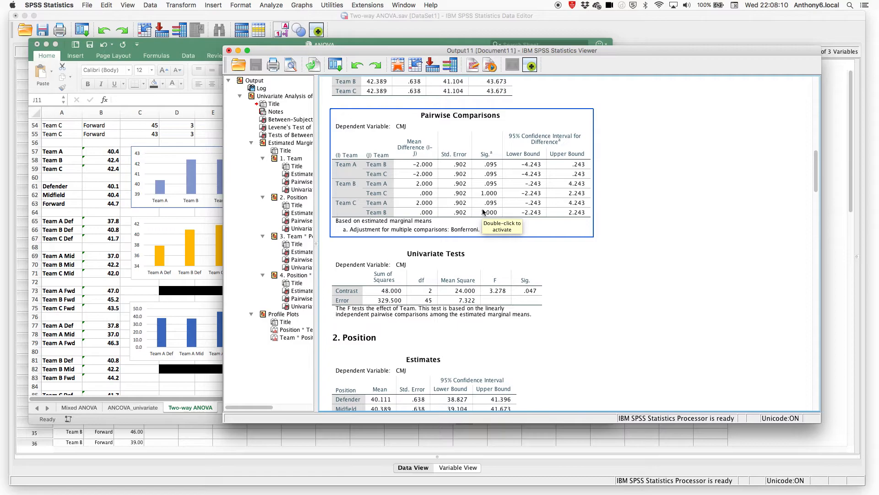
Step: Examine the Position estimates and their Bonferroni-adjusted pairwise comparisons
left_click(808, 174)
left_click_drag(816, 158, 816, 189)
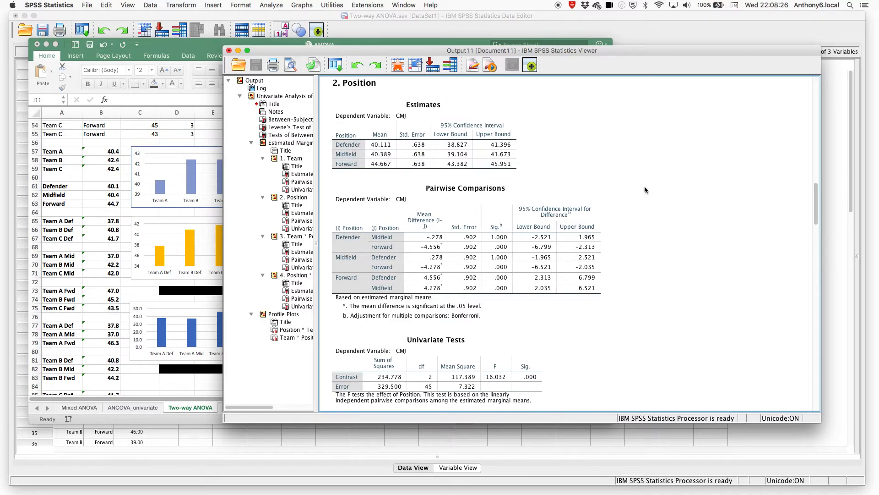
left_click_drag(815, 190, 817, 229)
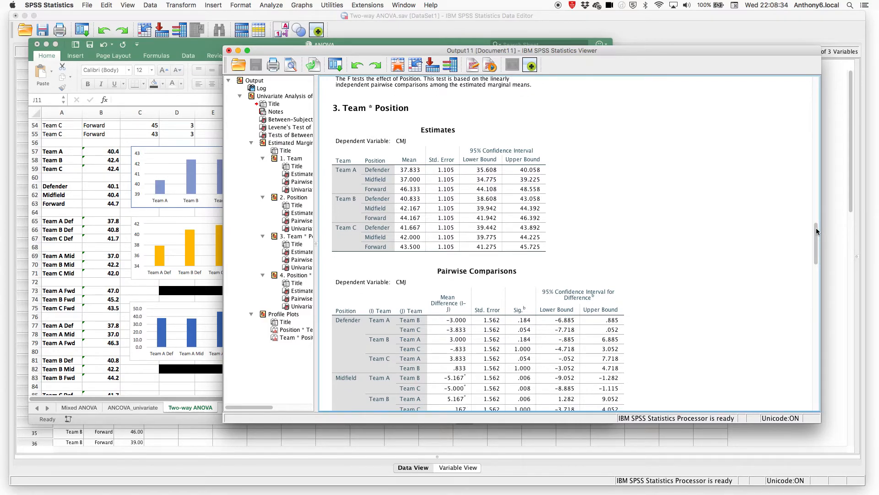
Step: View both profile plots of CMJ estimated marginal means, by Position per team and by Team per position
left_click_drag(816, 227, 823, 362)
left_click(709, 224)
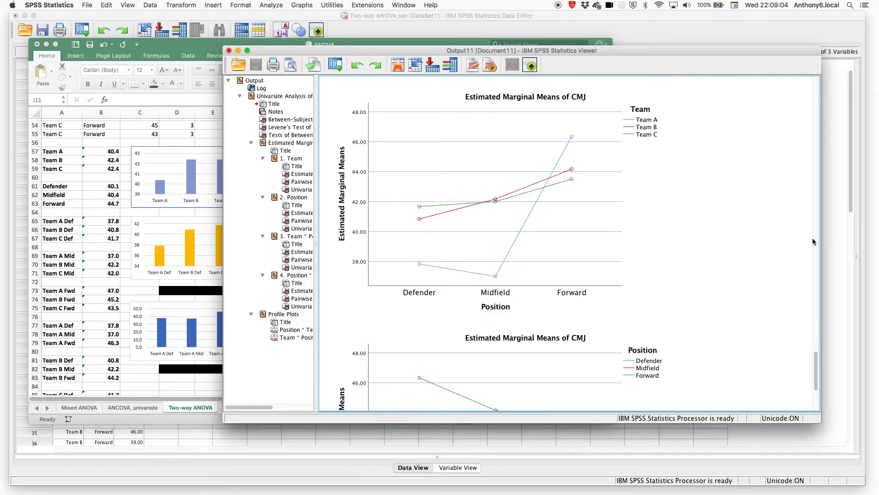
left_click_drag(818, 359, 818, 383)
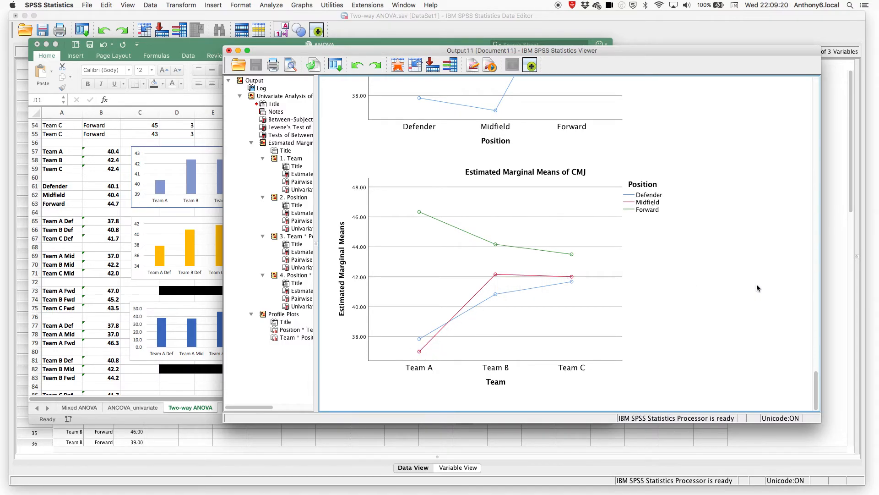
Step: Return to the Team * Position estimates and compare them with the team-by-position means in the workbook
left_click_drag(817, 383, 823, 217)
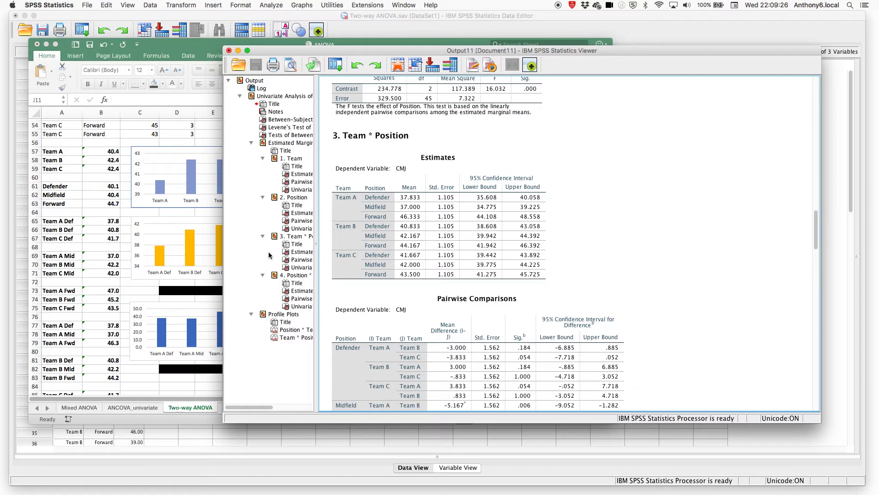
left_click(144, 212)
right_click(145, 212)
left_click(745, 259)
left_click(474, 195)
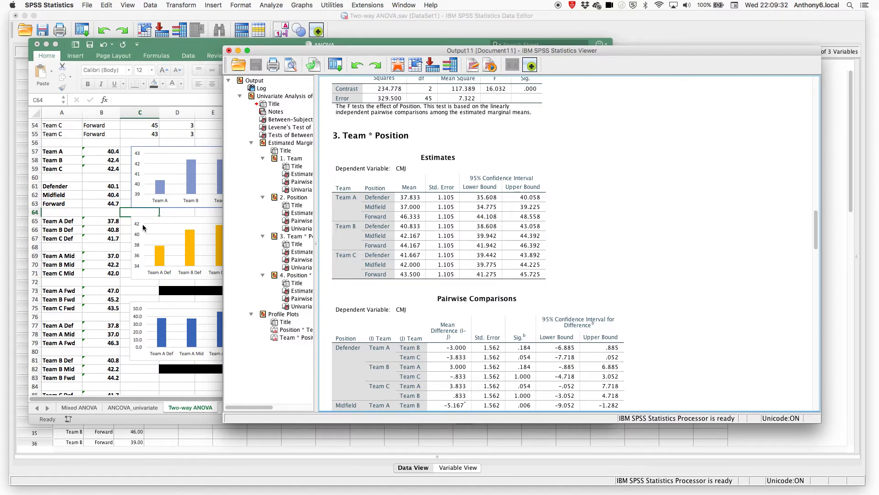
scroll(77, 227, "down", 4)
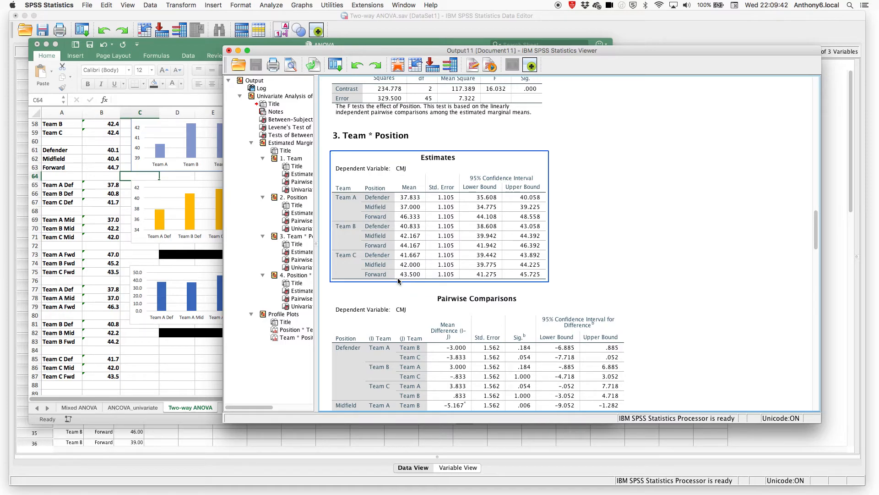
Step: Examine the Team * Position pairwise comparisons between teams within each position, including the univariate tests
scroll(398, 277, "down", 5)
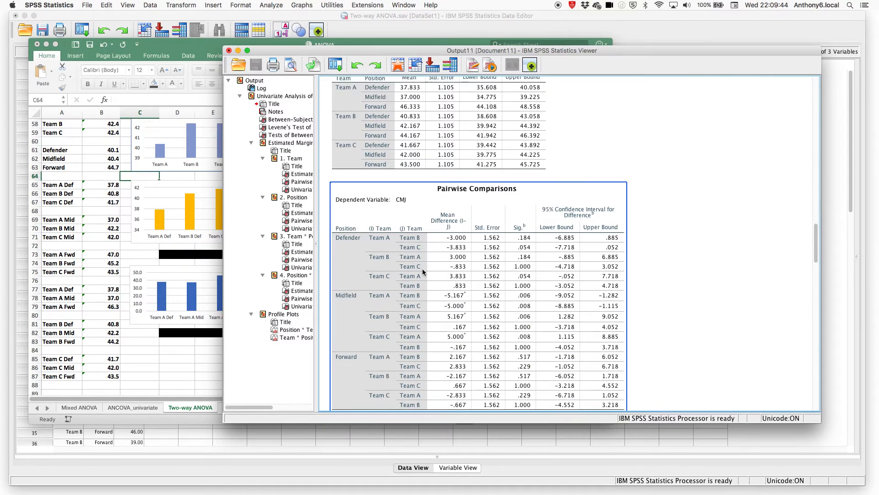
scroll(551, 260, "down", 3)
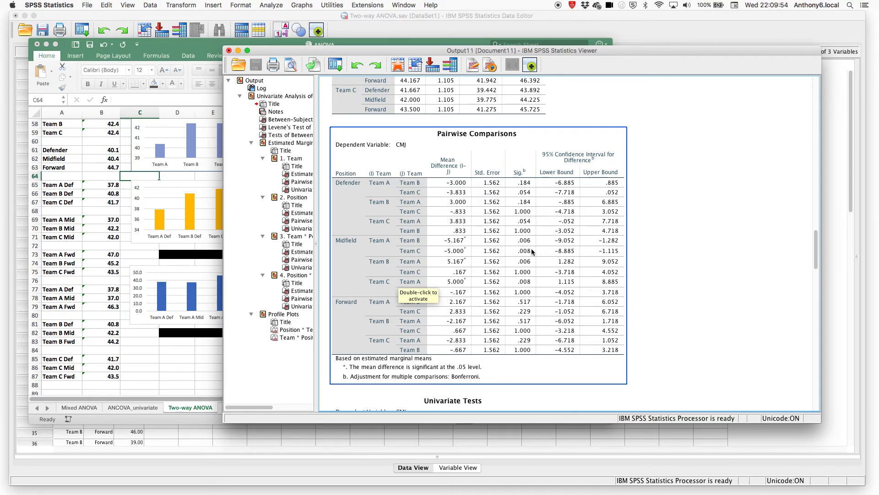
scroll(538, 259, "down", 3)
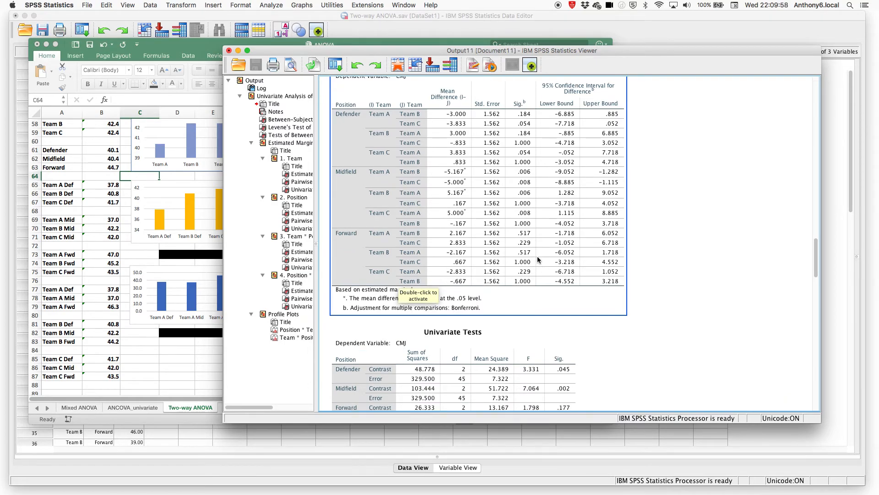
scroll(538, 259, "up", 7)
left_click(437, 186)
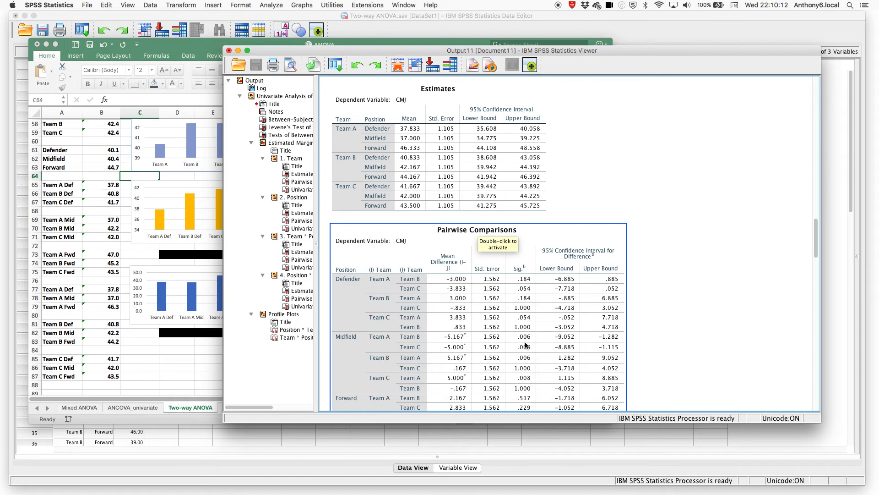
scroll(526, 345, "down", 15)
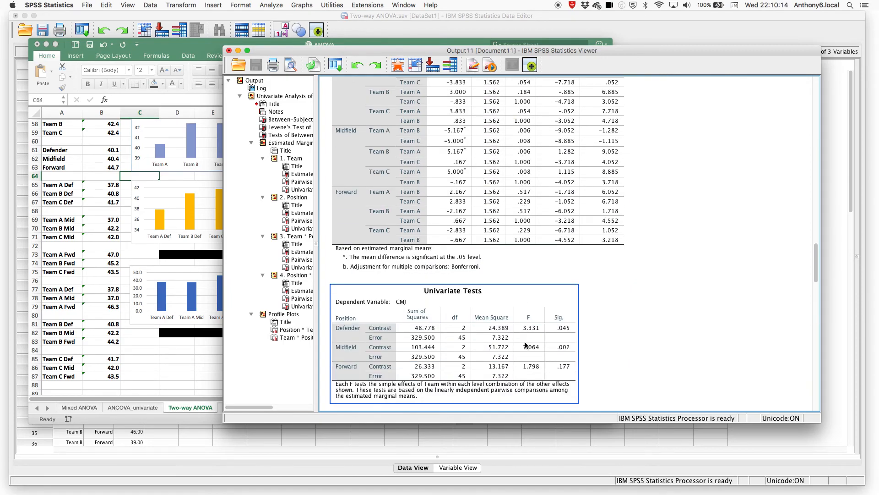
Step: Compare the Position * Team estimates with the workbook's position means listed for each team
scroll(526, 345, "down", 10)
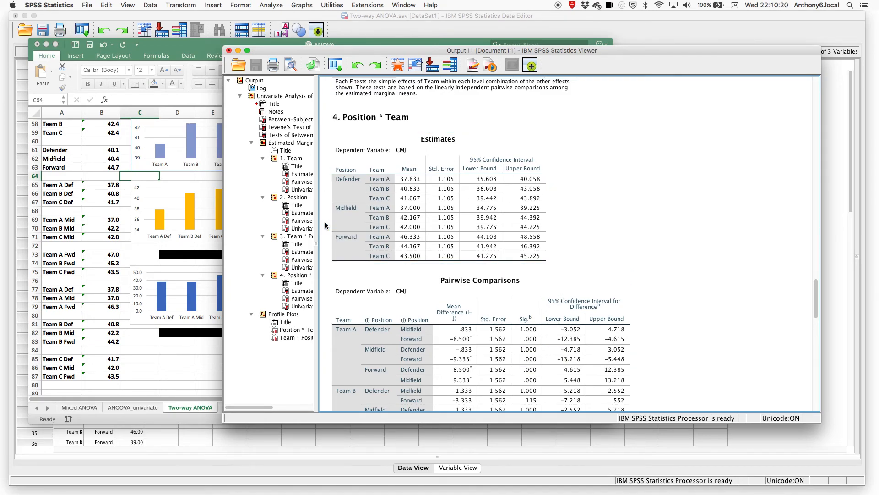
scroll(325, 224, "down", 2)
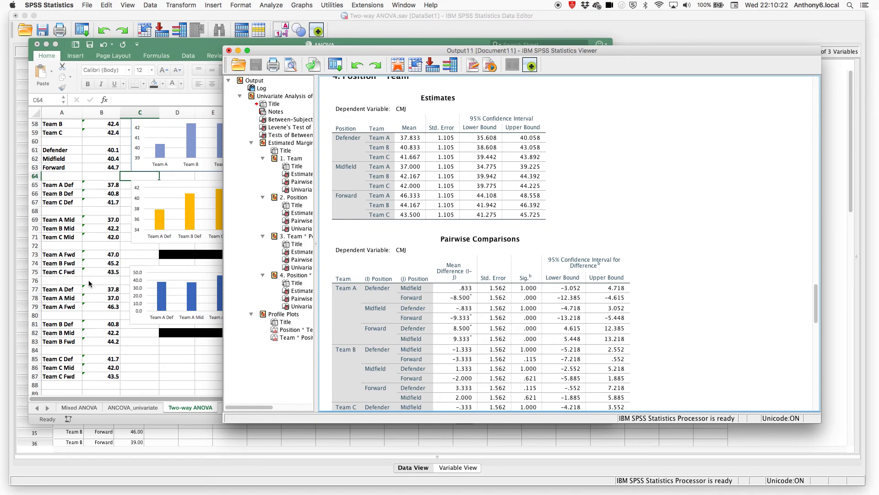
scroll(88, 284, "down", 5)
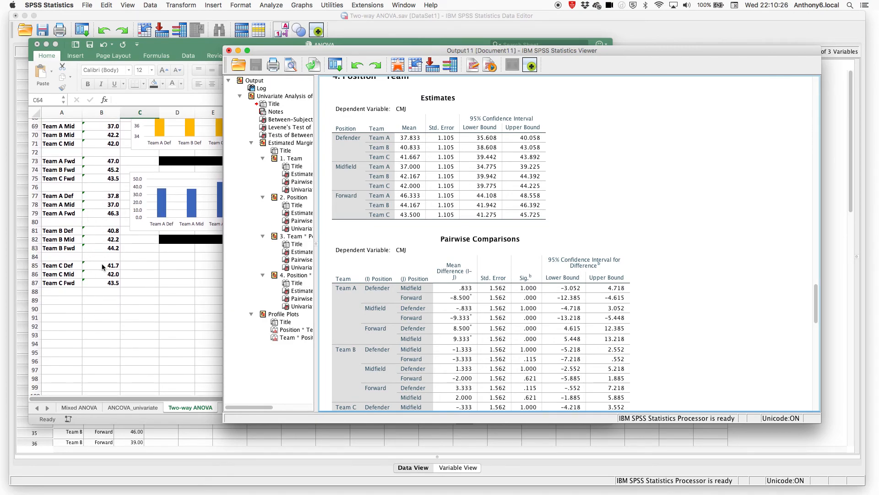
left_click(373, 149)
Step: Examine the Position * Team pairwise comparisons between positions within Teams A, B and C
left_click(564, 281)
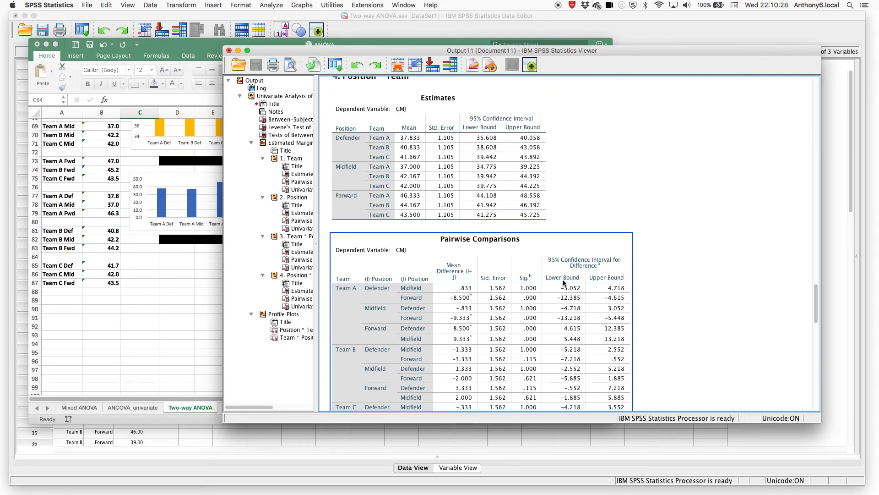
scroll(564, 281, "down", 3)
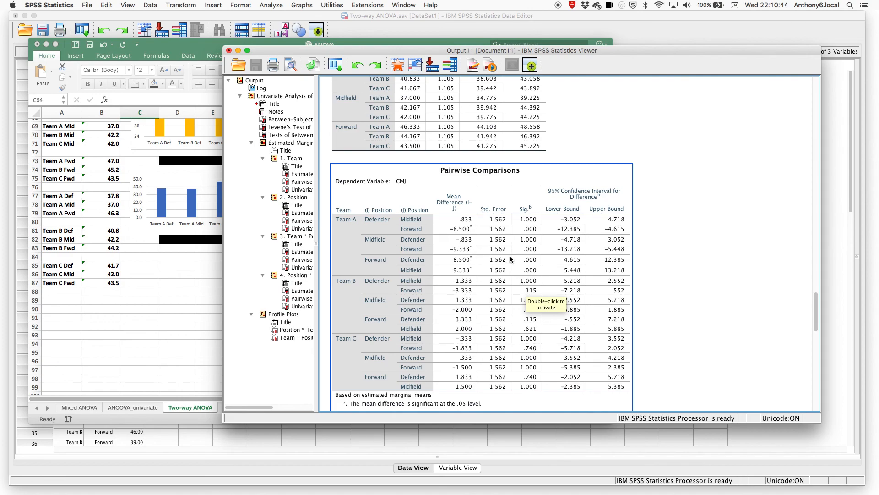
scroll(511, 259, "up", 3)
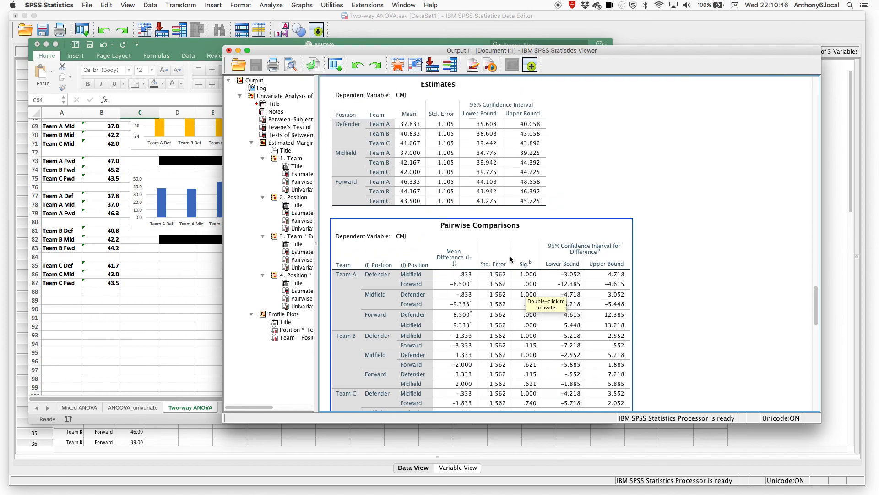
scroll(511, 259, "up", 1)
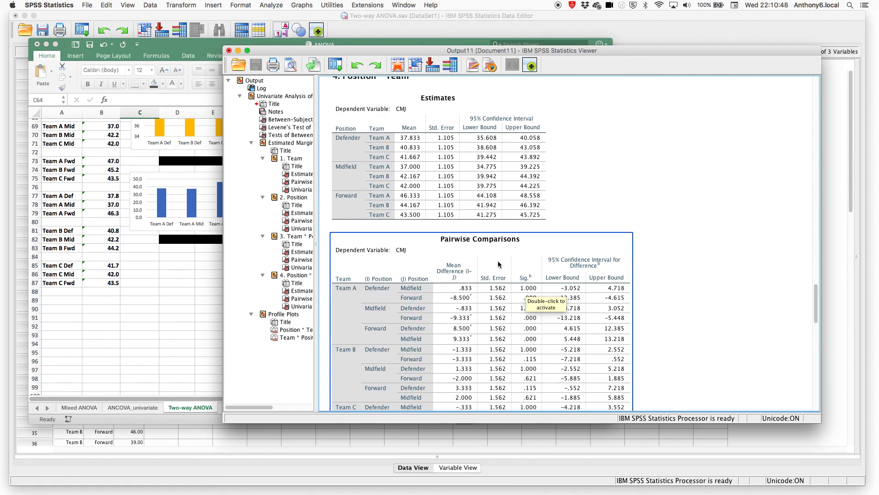
scroll(498, 264, "up", 1)
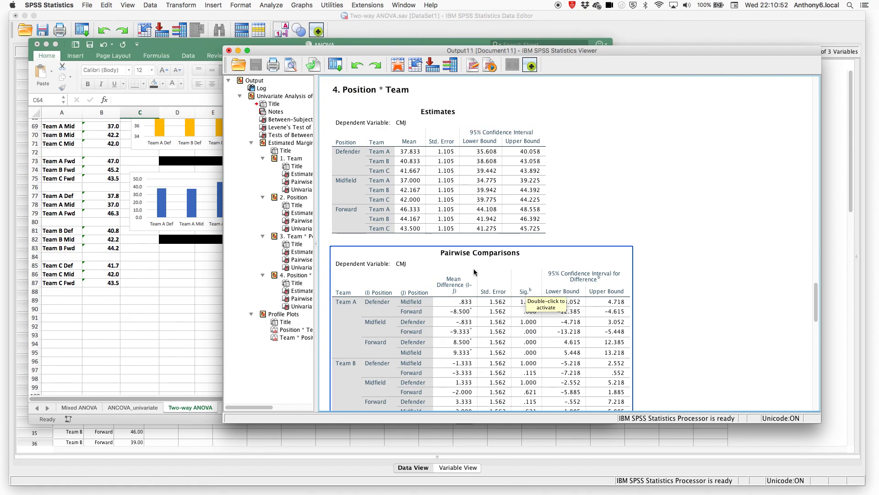
scroll(476, 273, "down", 5)
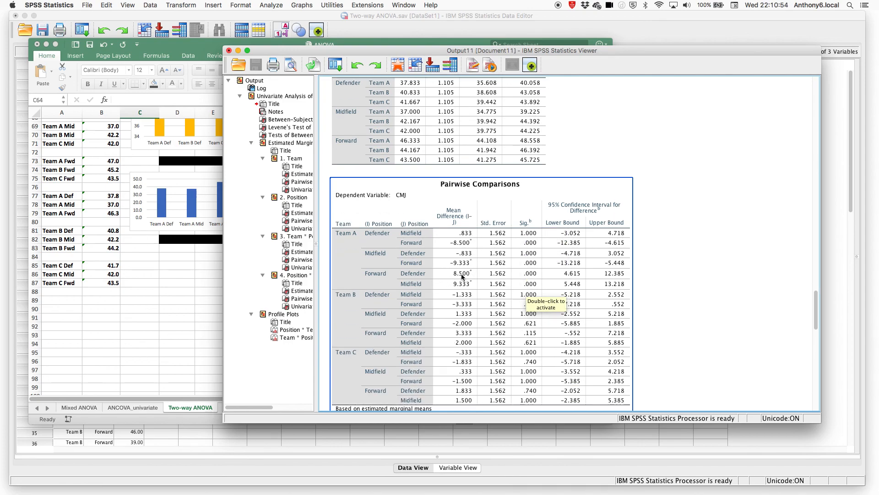